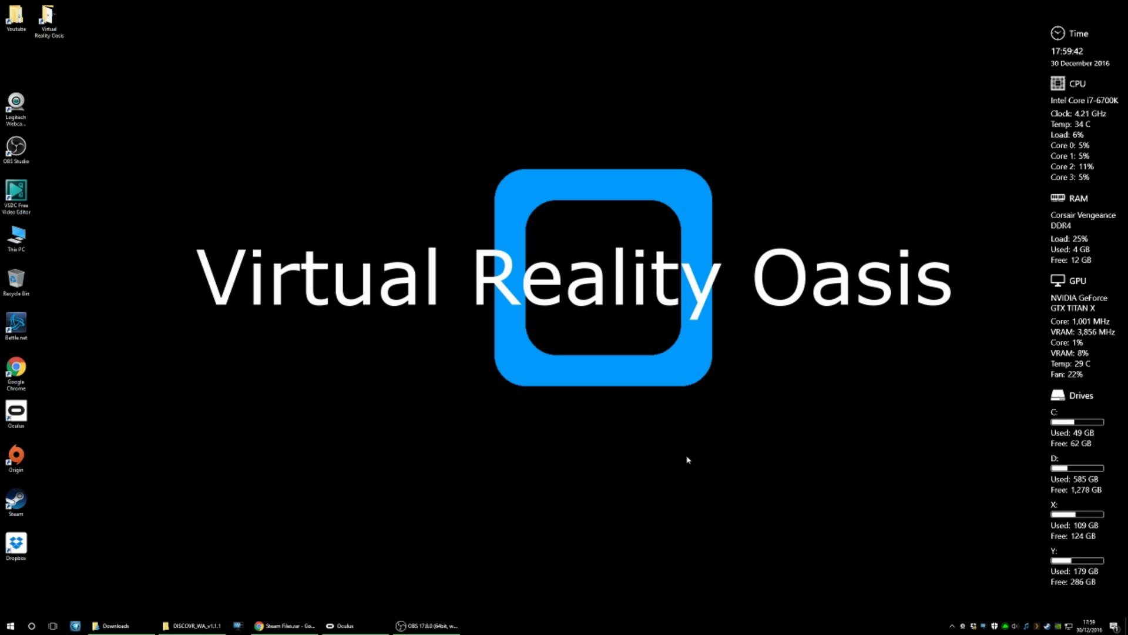
# - Switch to Oculus, search the store for "dis" and open the DISCOVR WA page
pyautogui.click(355, 627)
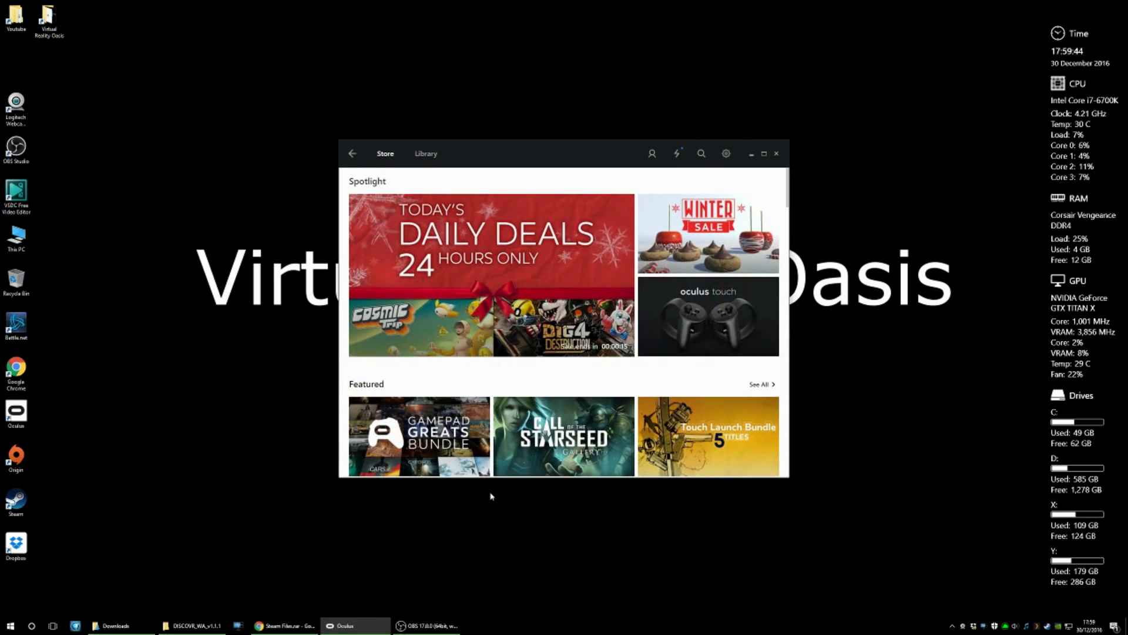
pyautogui.click(701, 153)
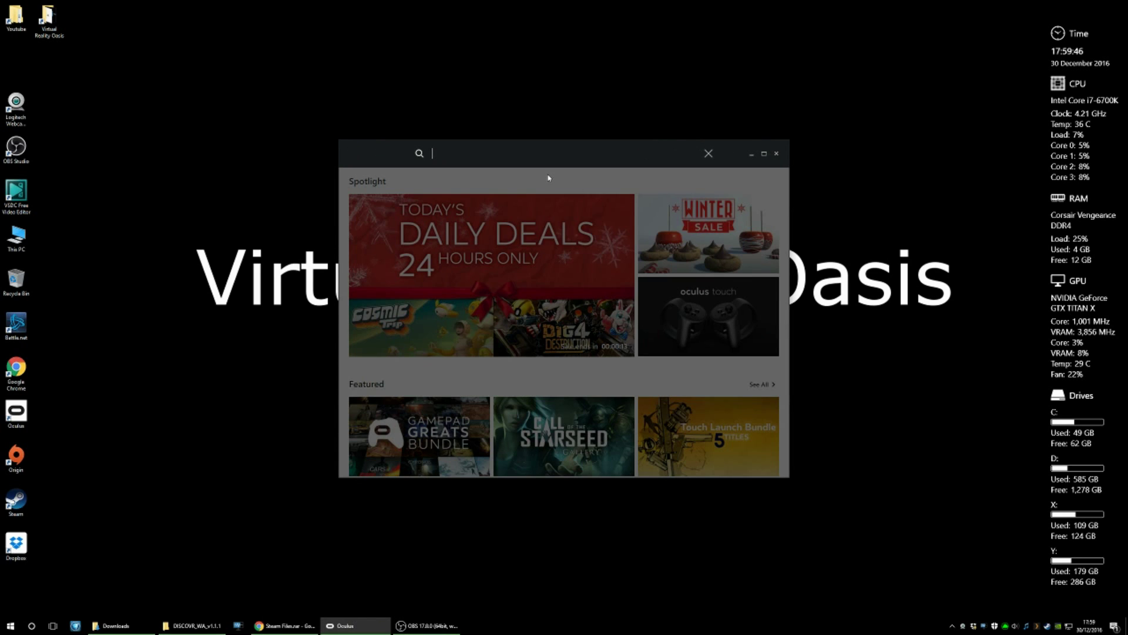
pyautogui.write('dis')
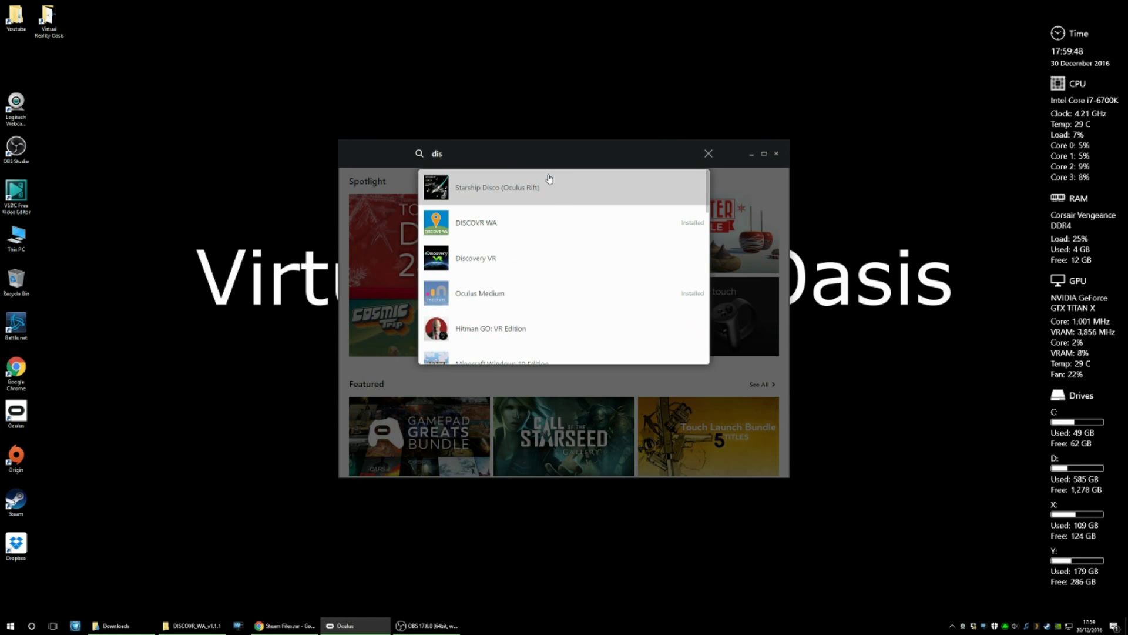
pyautogui.click(512, 227)
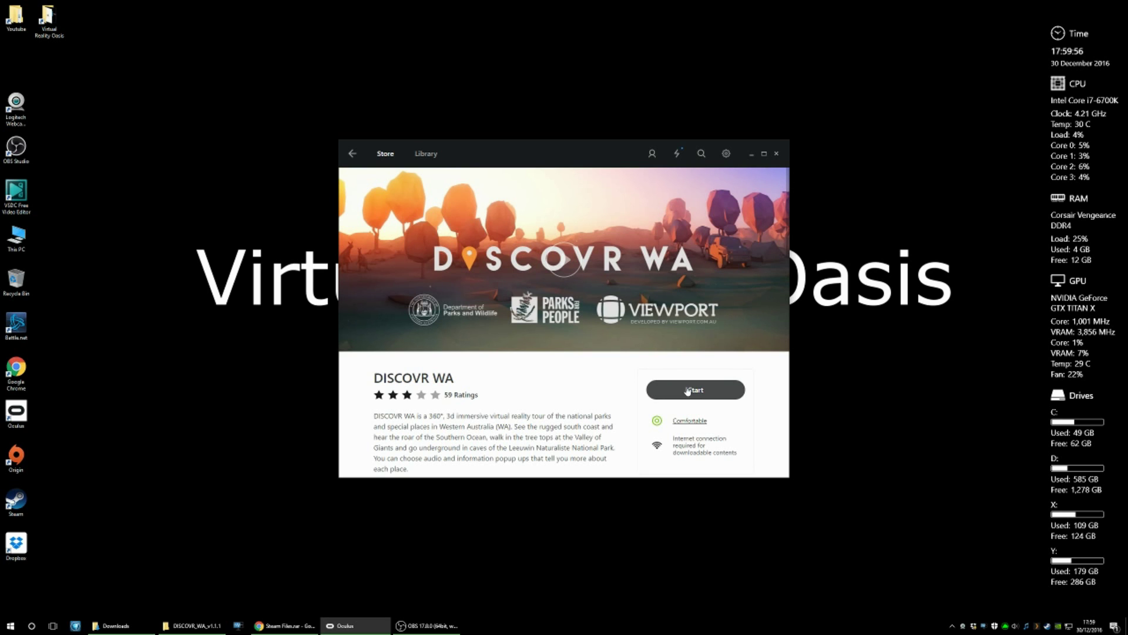
pyautogui.click(687, 391)
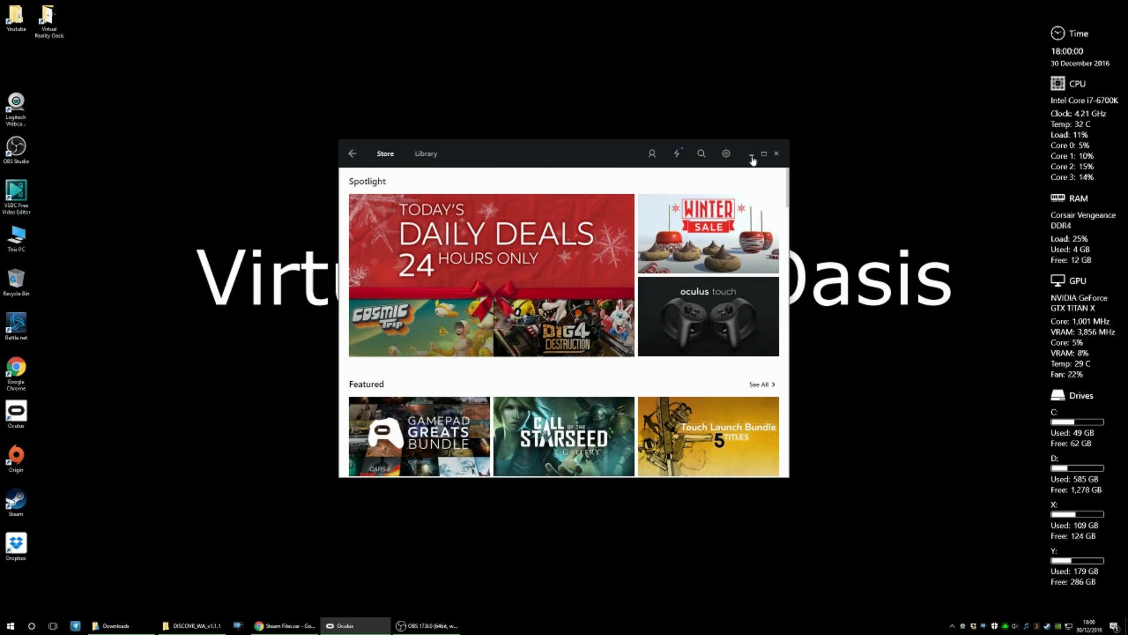
# - Minimize Oculus and check the Steam Files.rar page on Dropbox in the browser, then minimize the browser
pyautogui.click(752, 154)
pyautogui.click(264, 625)
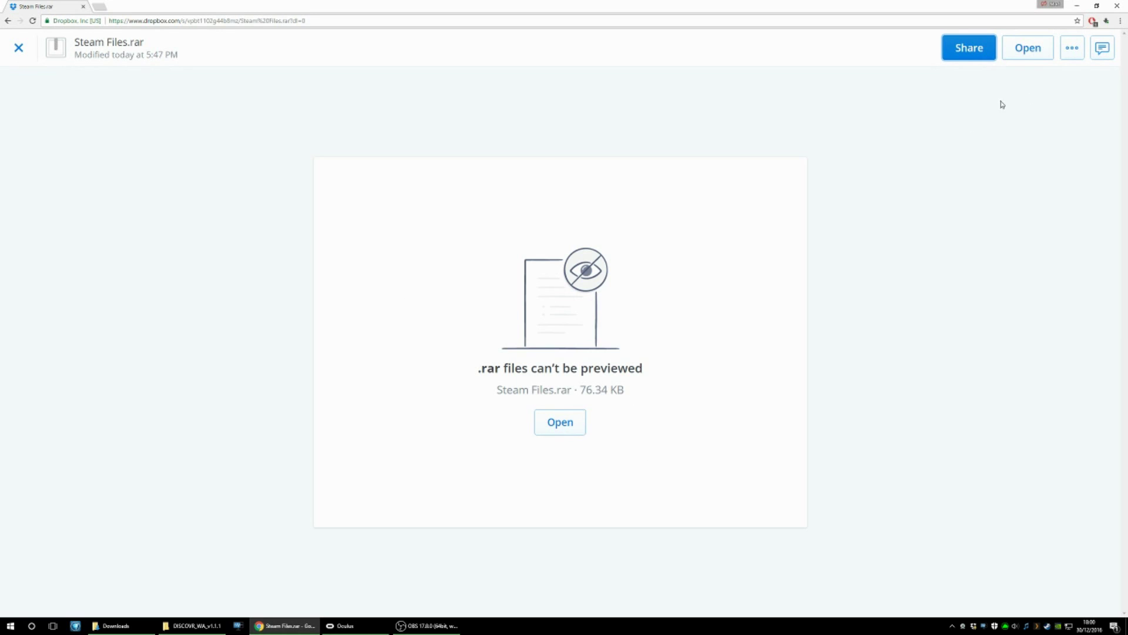
pyautogui.click(1081, 6)
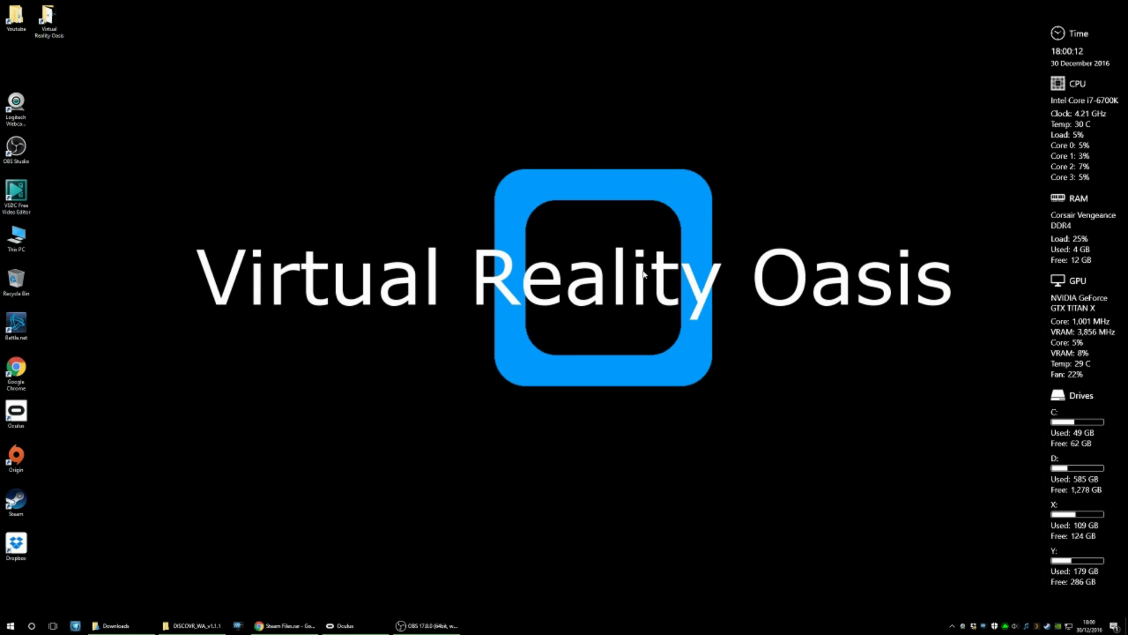
# - Extract the Steam Files archive directly into the Downloads folder
pyautogui.click(112, 625)
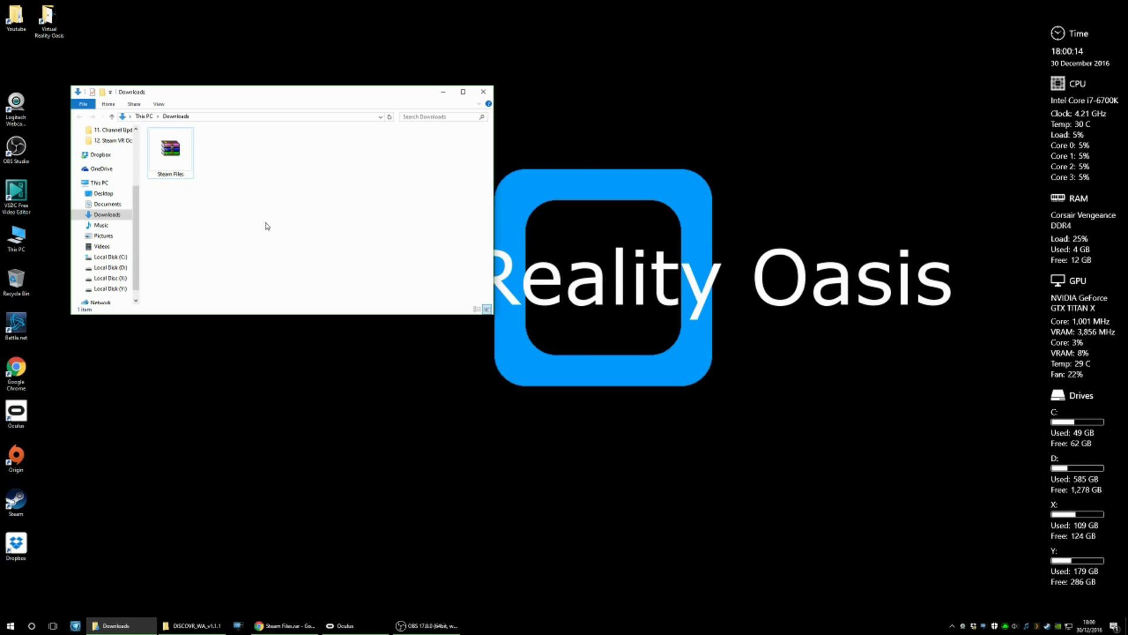
pyautogui.click(171, 151)
pyautogui.rightClick(171, 159)
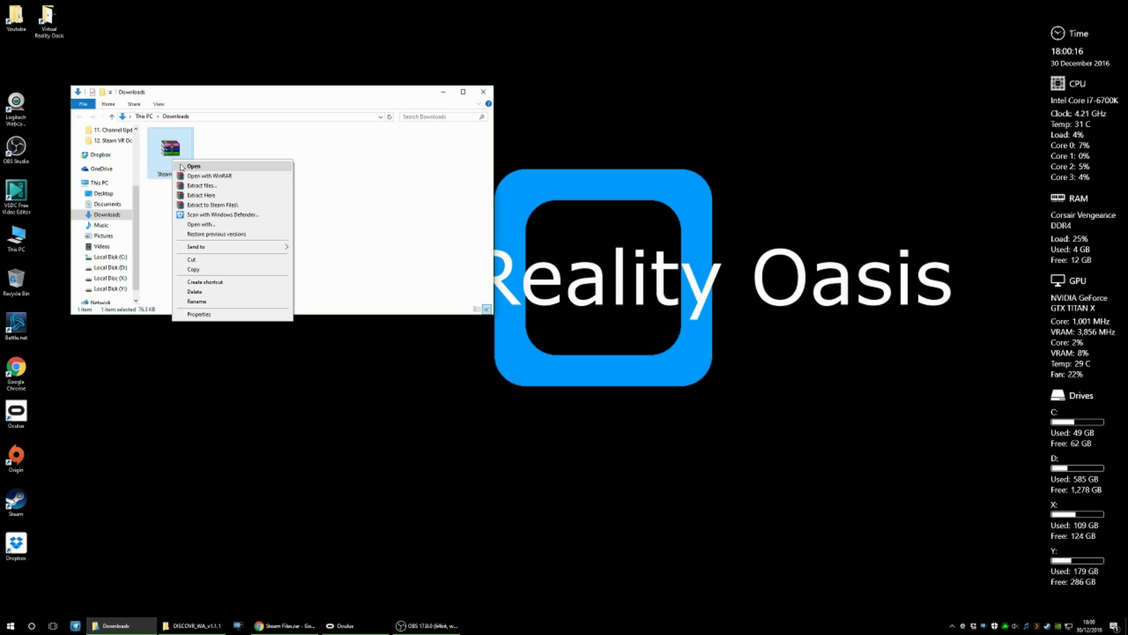
pyautogui.click(216, 196)
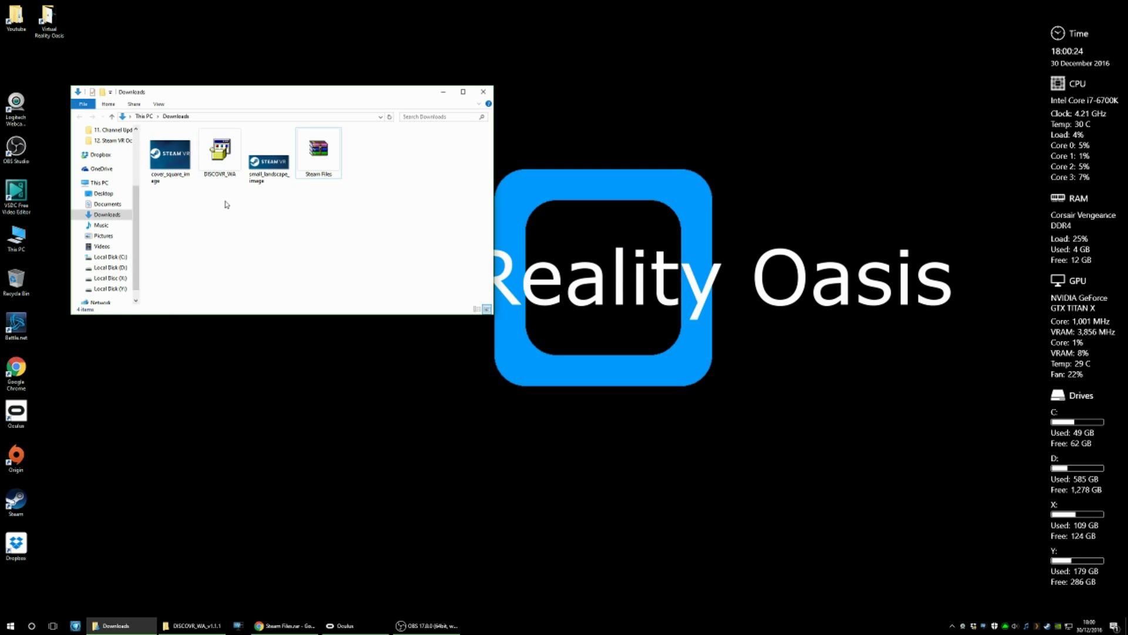
# - In the second File Explorer window, open Oculus\Software\Software\parks-and-wildlife-discovr-wa-rift\DISCOVR_WA_v1.1.1 on Local Disc (X:)
pyautogui.click(193, 625)
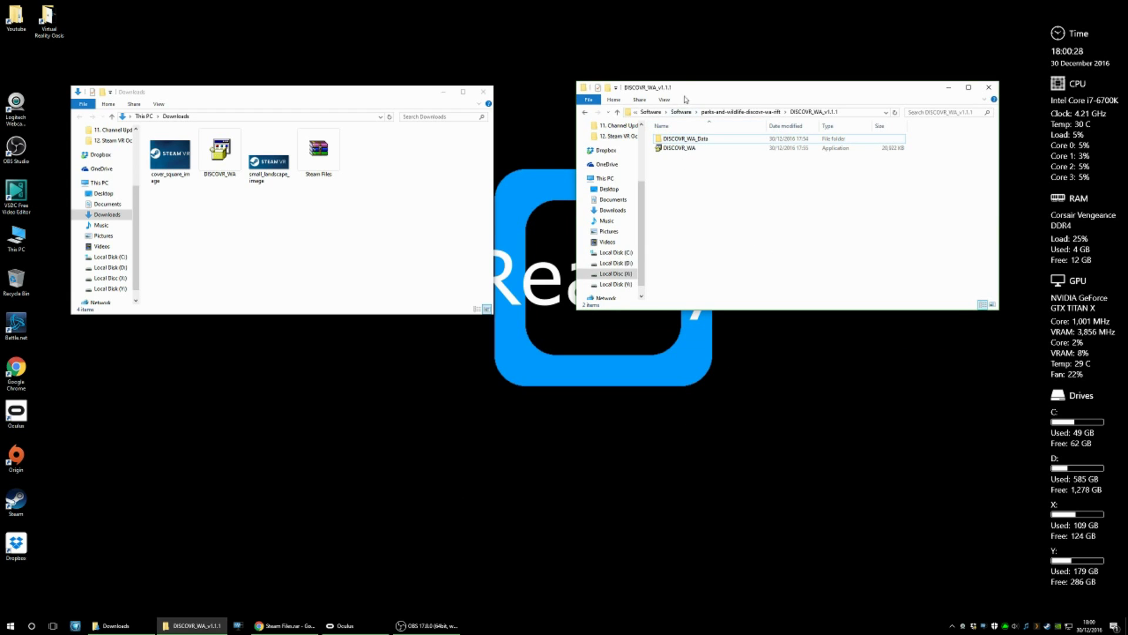
pyautogui.click(651, 113)
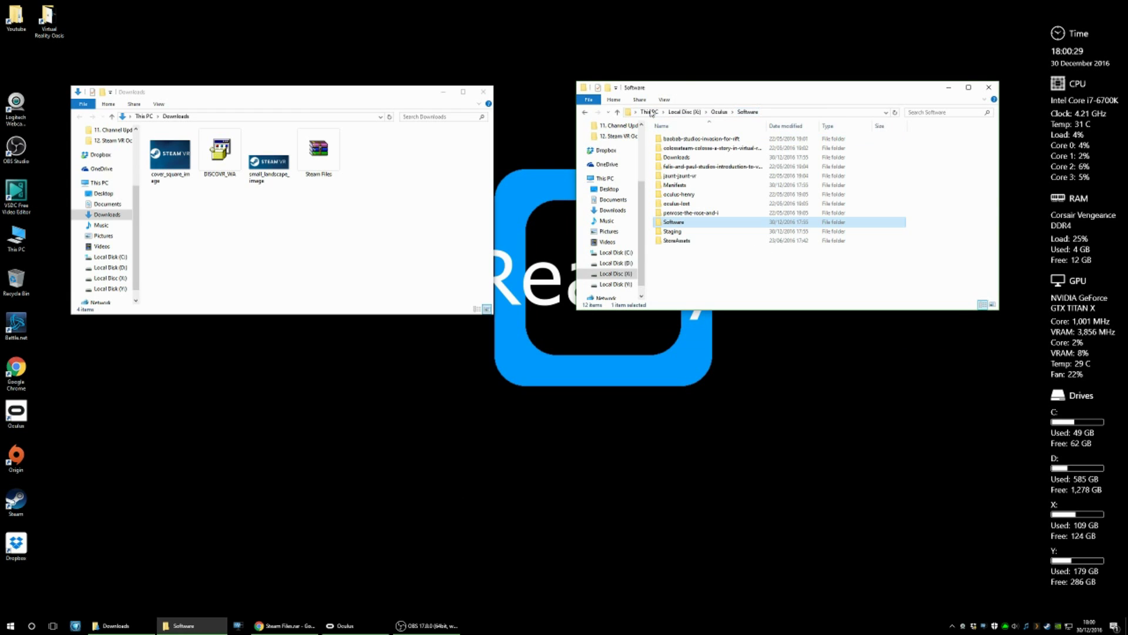
pyautogui.click(697, 112)
pyautogui.click(728, 259)
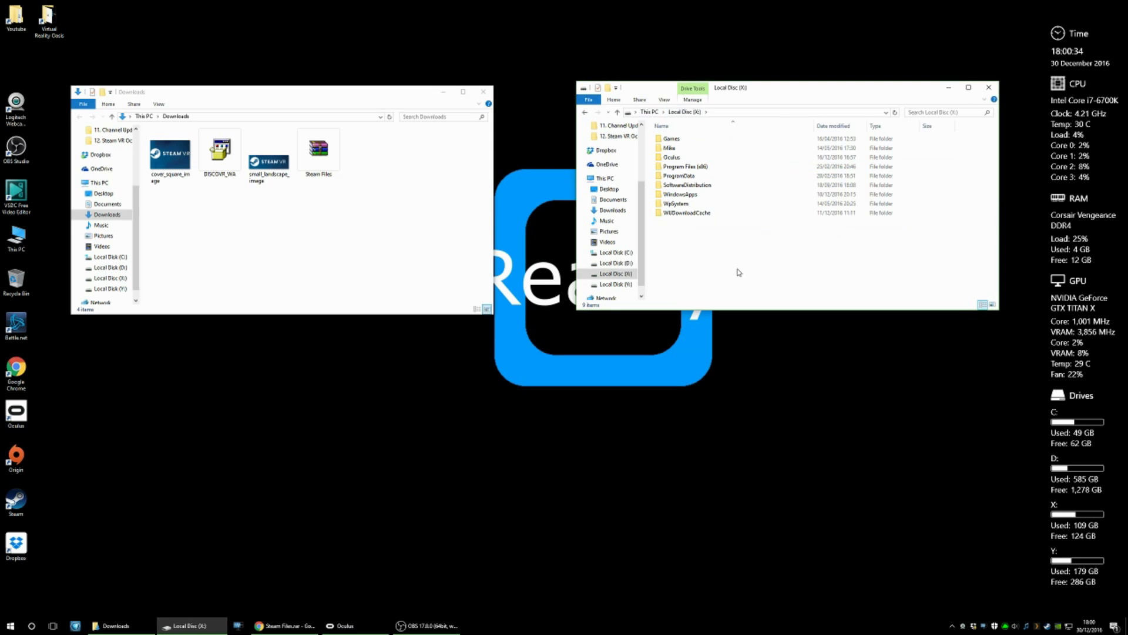
pyautogui.doubleClick(695, 158)
pyautogui.doubleClick(696, 167)
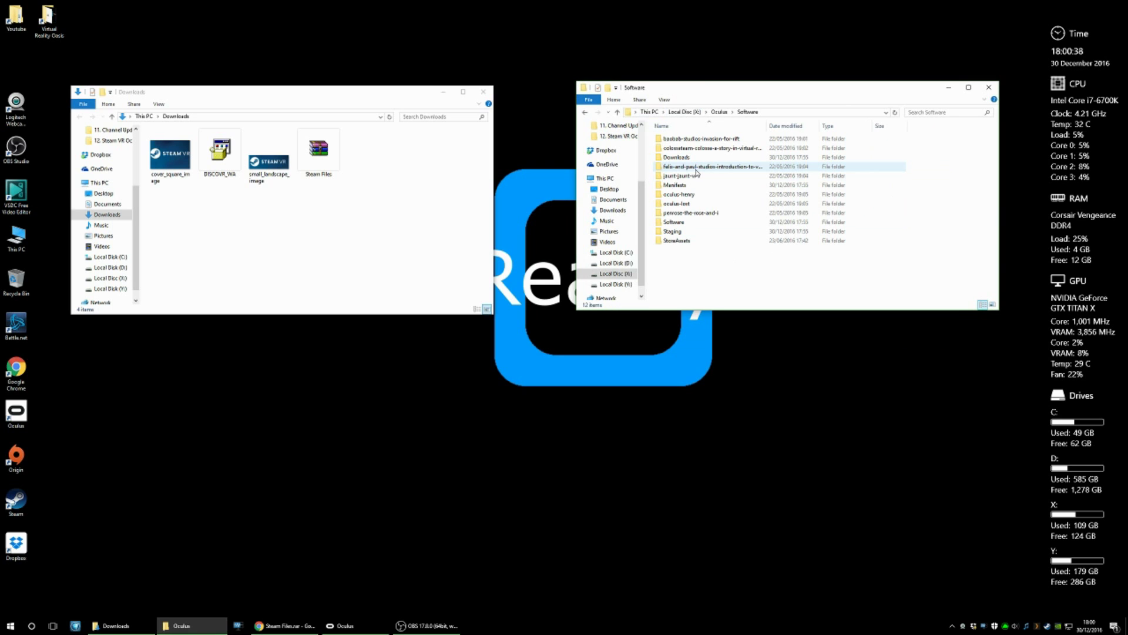
pyautogui.doubleClick(675, 222)
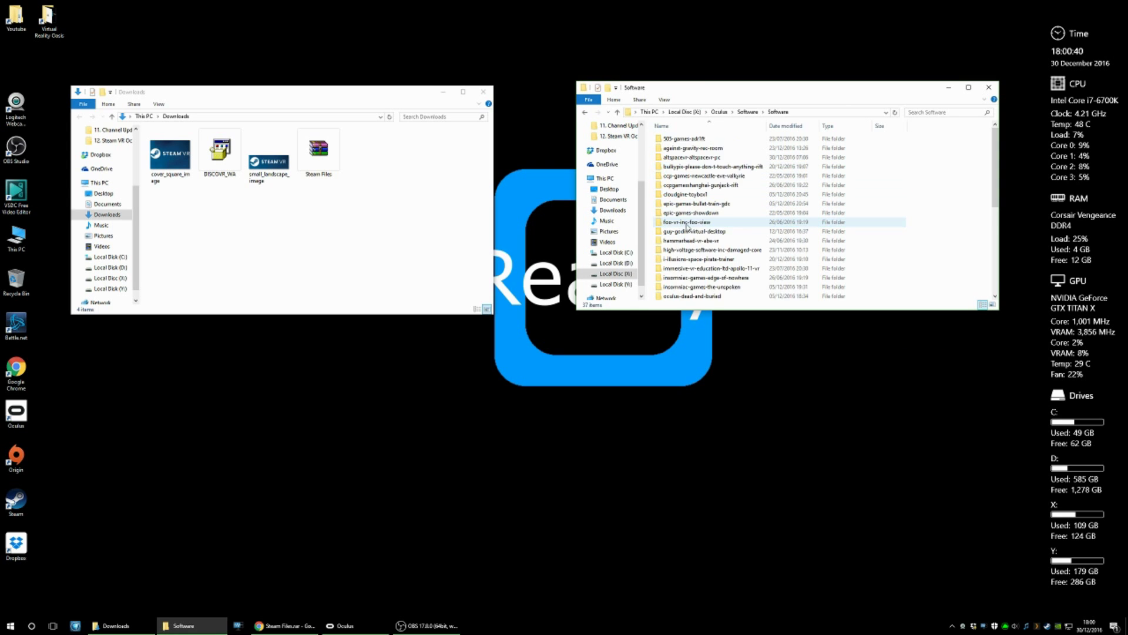
pyautogui.scroll(-6, 699, 220)
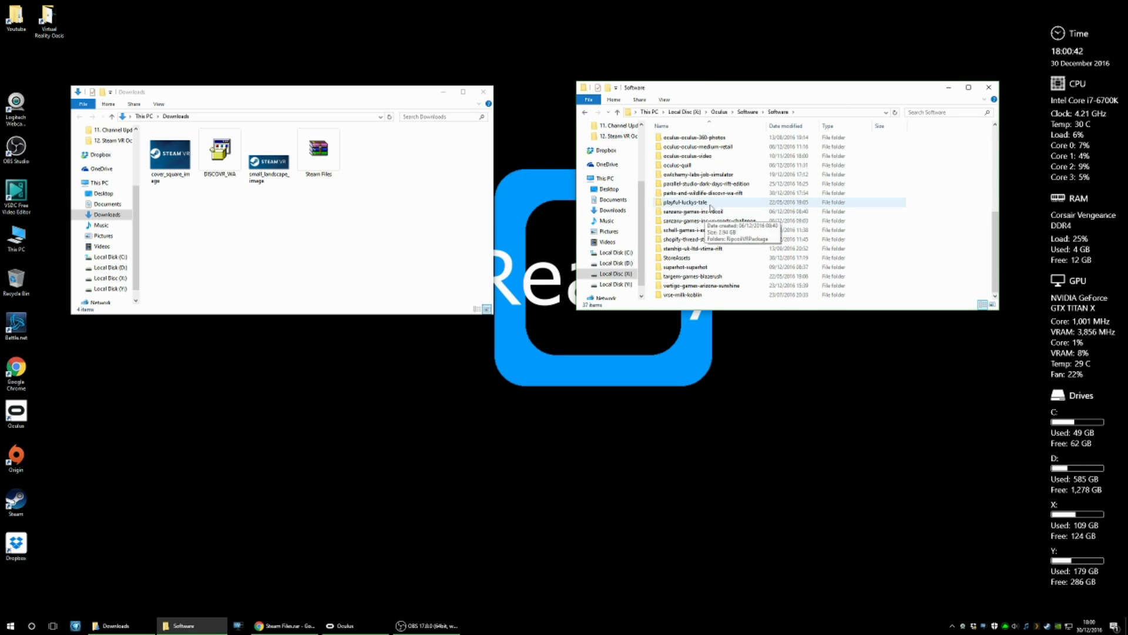
pyautogui.doubleClick(718, 196)
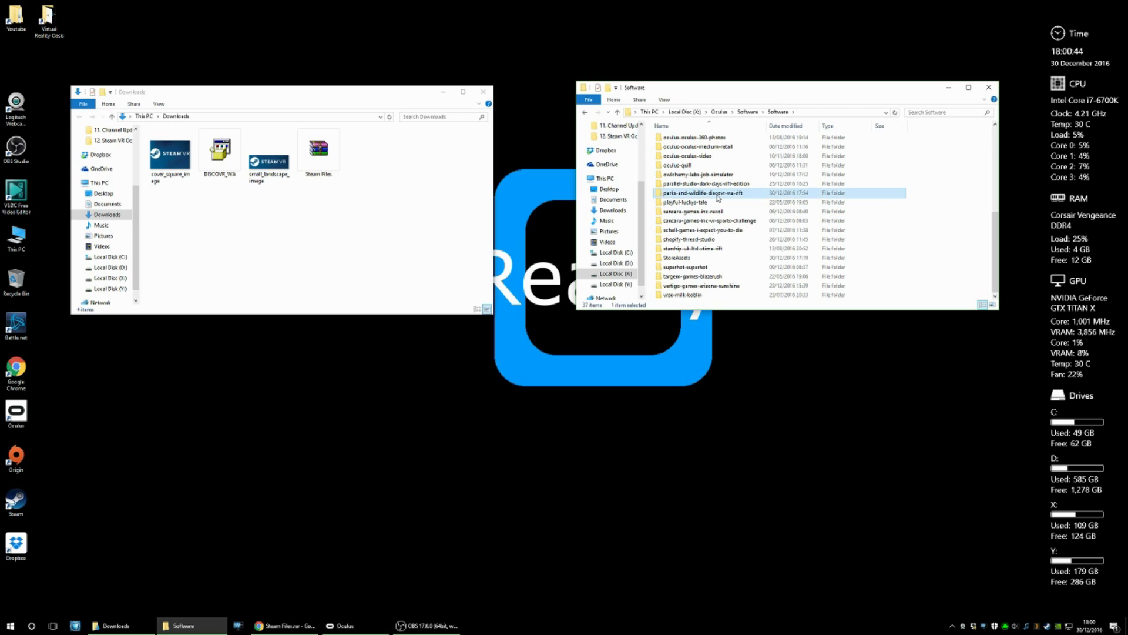
pyautogui.doubleClick(697, 140)
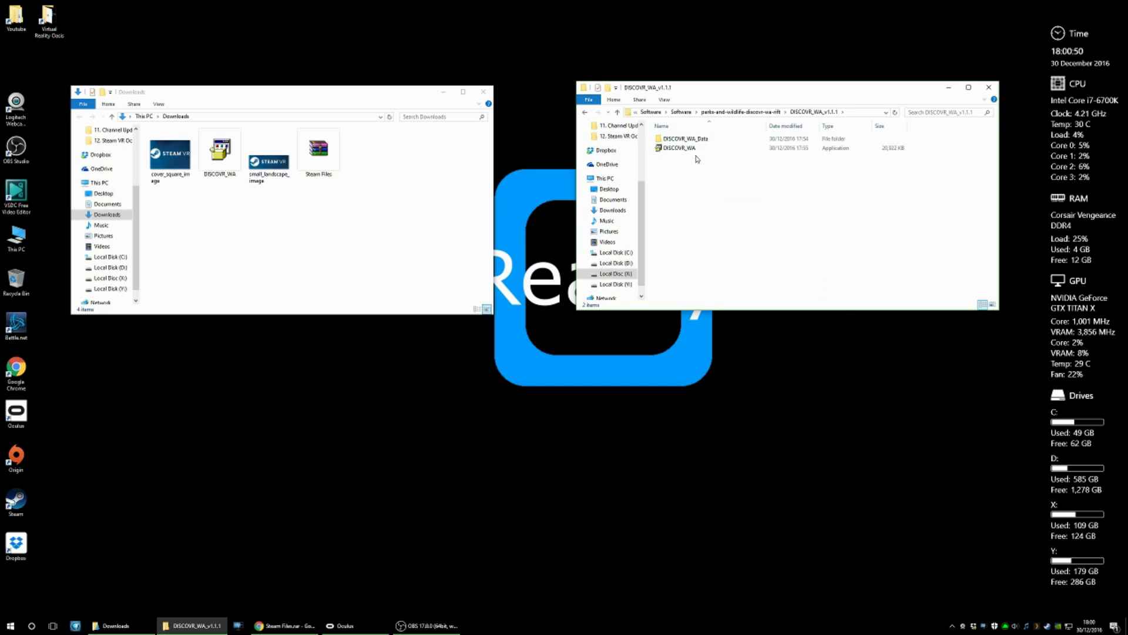
# - Rename the original DISCOVR_WA application to DISCOVR_WA-OLD
pyautogui.rightClick(697, 152)
pyautogui.click(754, 326)
pyautogui.click(697, 149)
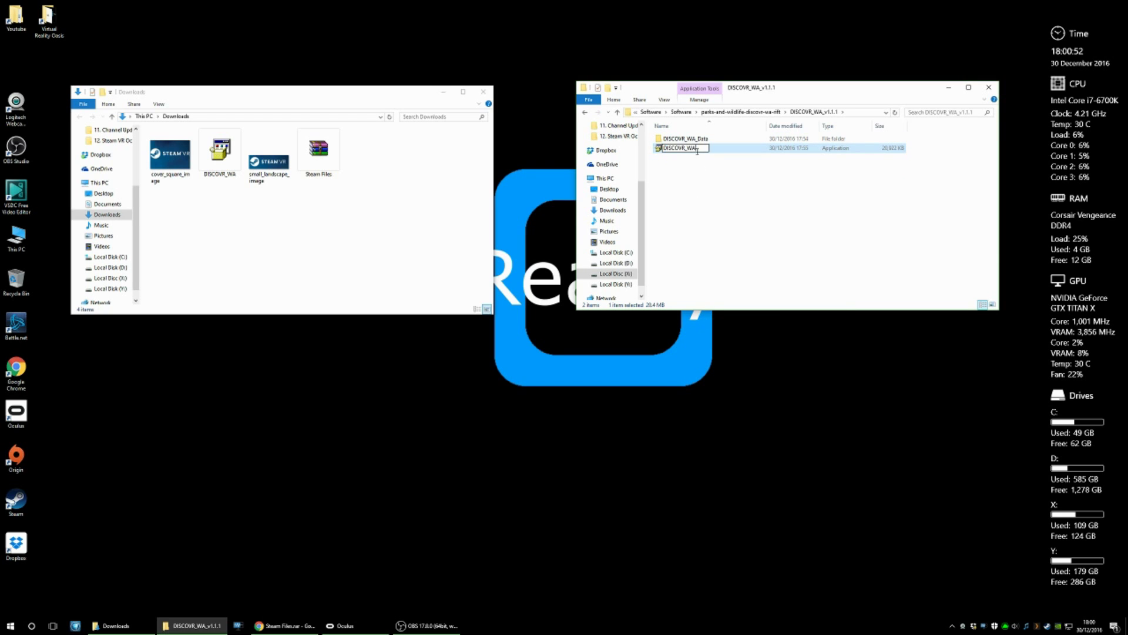
pyautogui.write('-OLD')
pyautogui.press('Return')
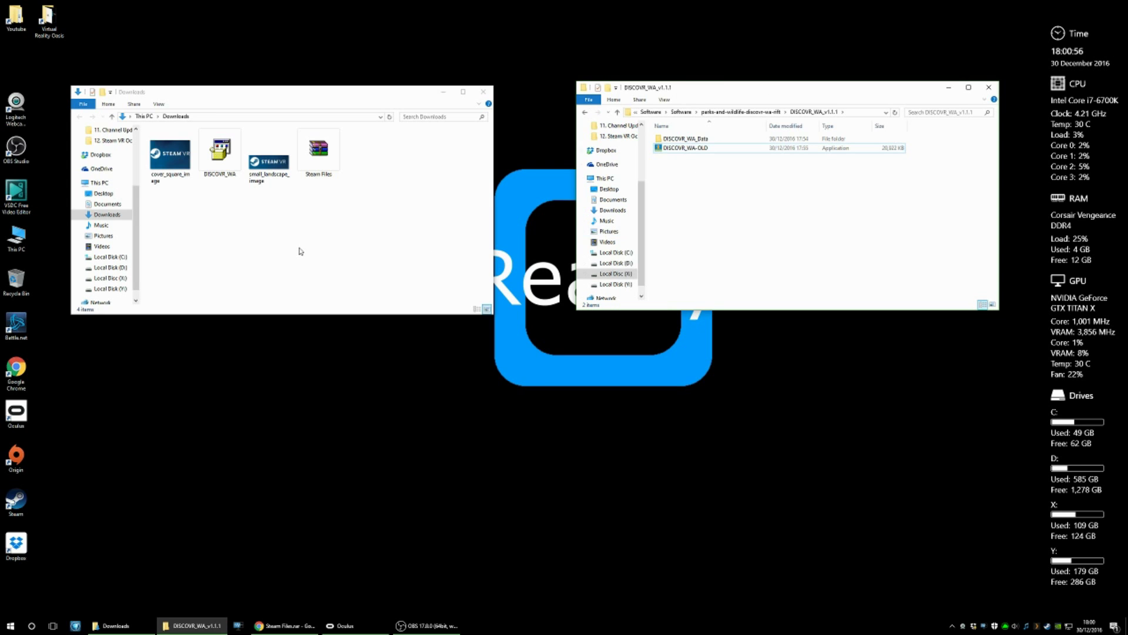
# - Copy the extracted DISCOVR_WA application from Downloads into the DISCOVR_WA_v1.1.1 folder
pyautogui.click(294, 250)
pyautogui.click(215, 156)
pyautogui.rightClick(215, 157)
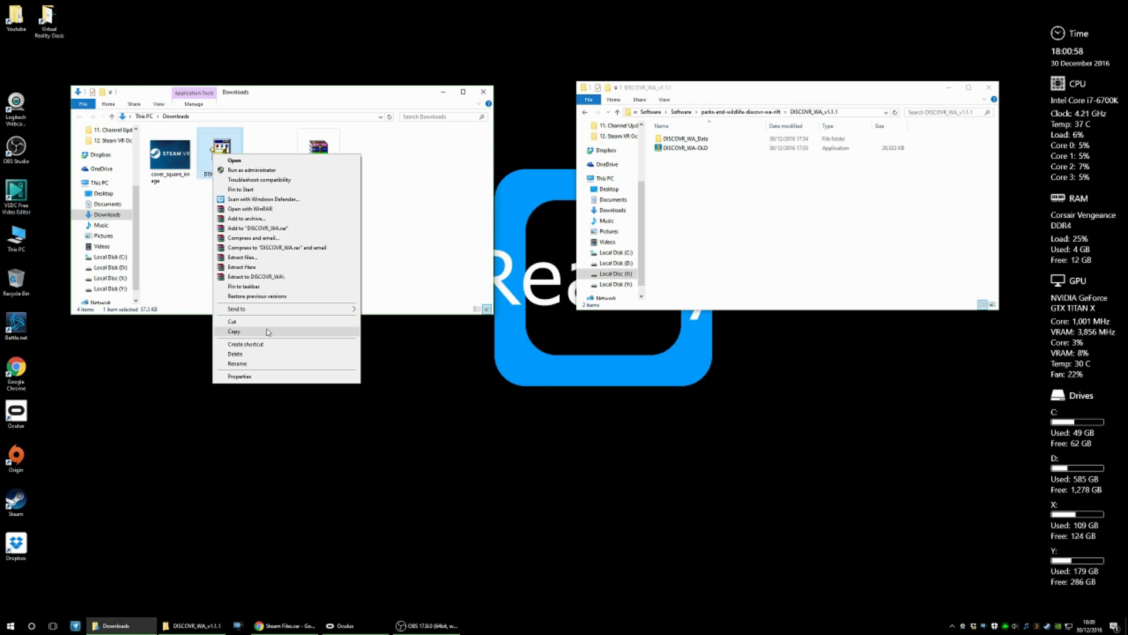
pyautogui.click(247, 331)
pyautogui.rightClick(698, 227)
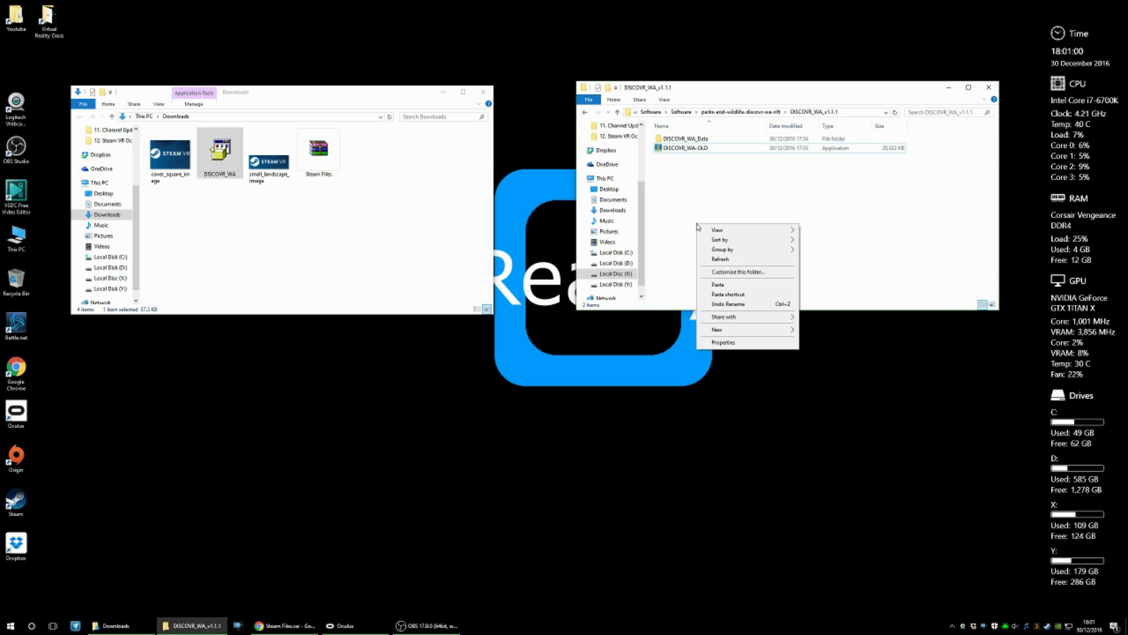
pyautogui.click(724, 284)
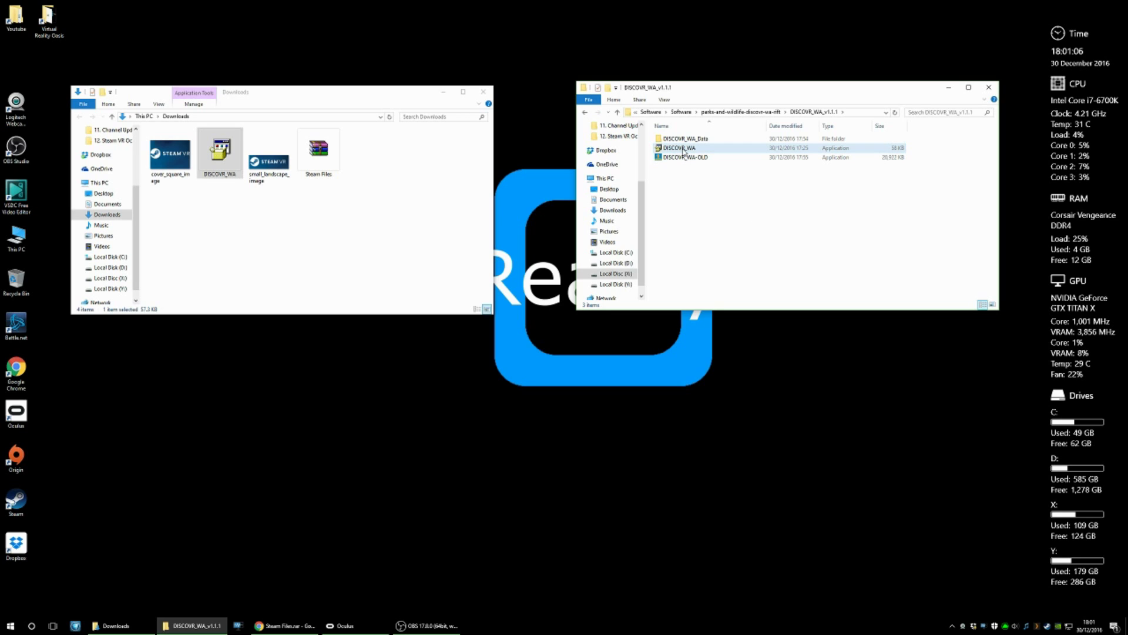
pyautogui.moveTo(685, 151)
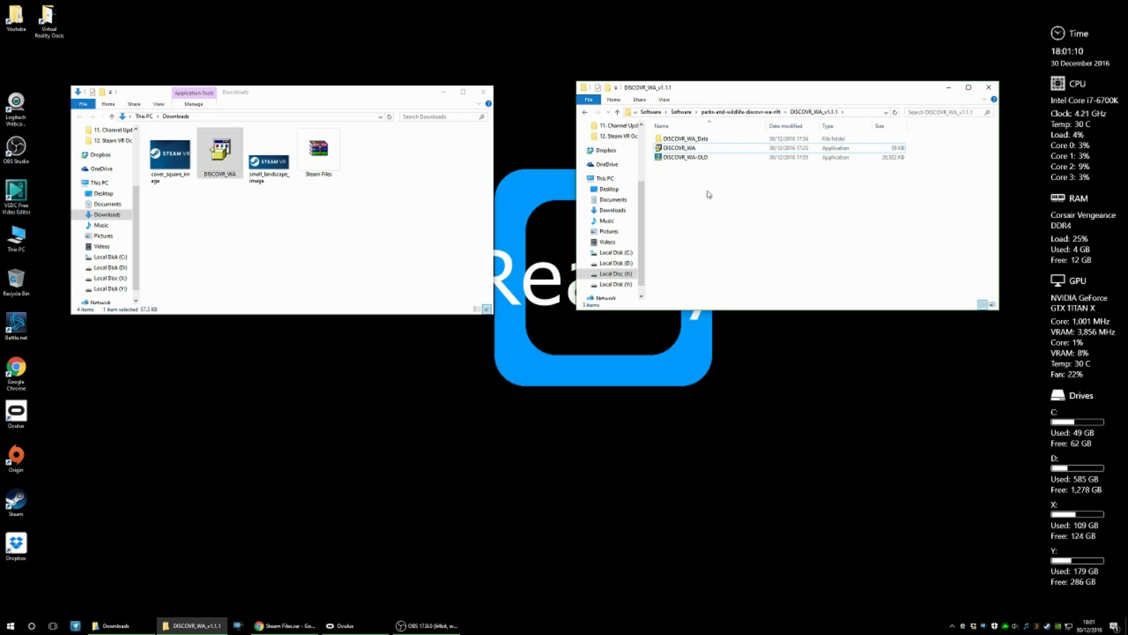
# - Go back to the Oculus folder and open Software\Software\StoreAssets\parks-and-wildlife-discovr-wa-rift_assets
pyautogui.click(651, 113)
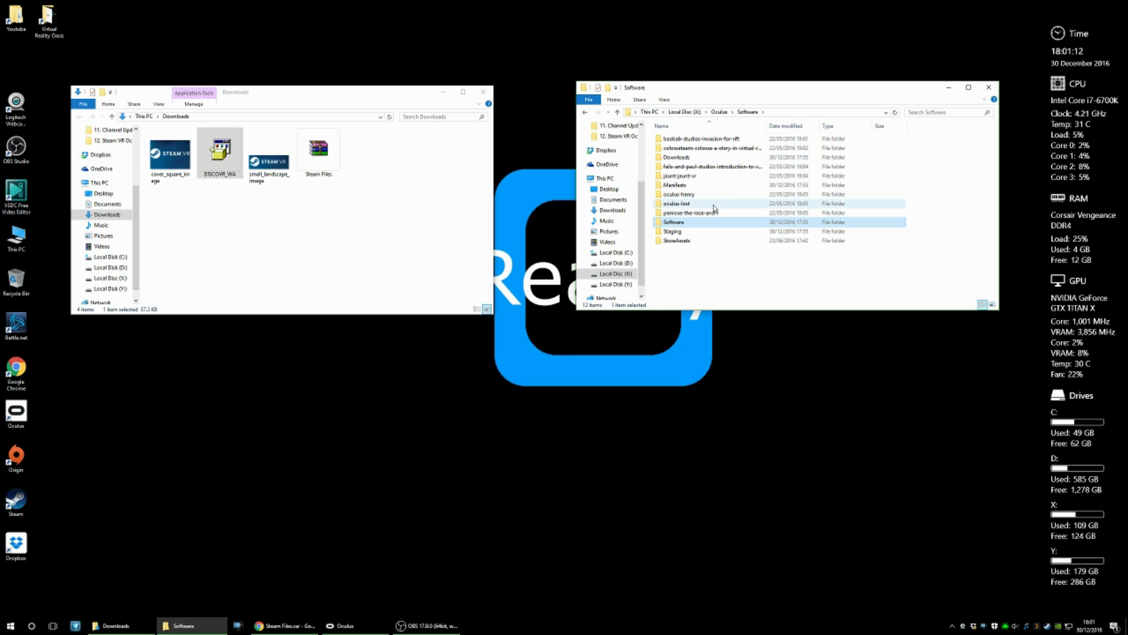
pyautogui.moveTo(729, 210)
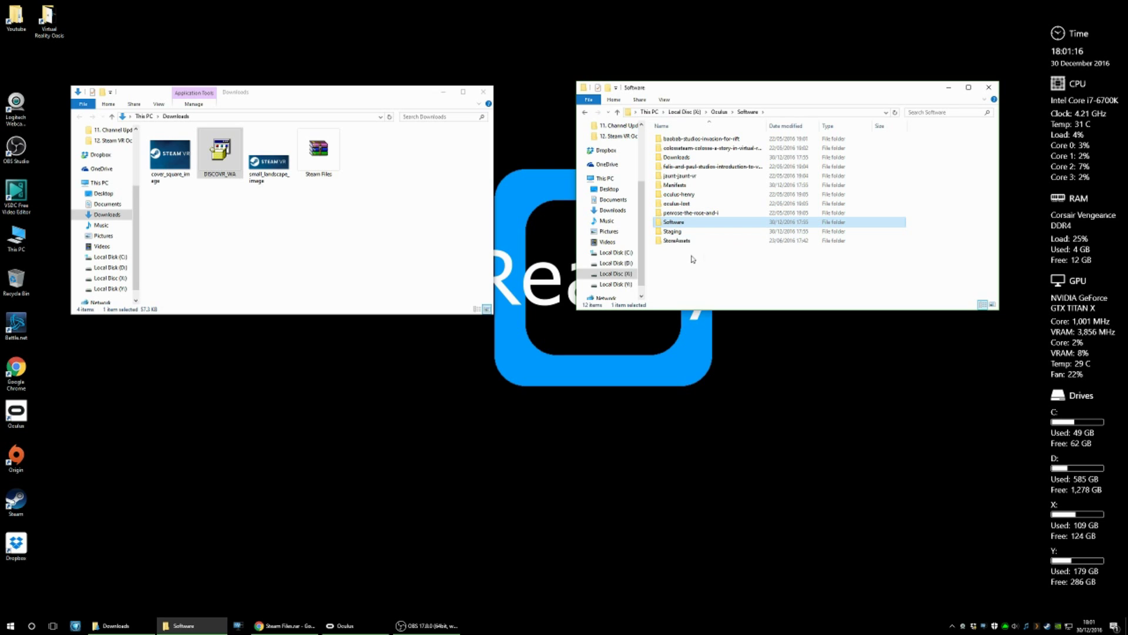
pyautogui.click(723, 113)
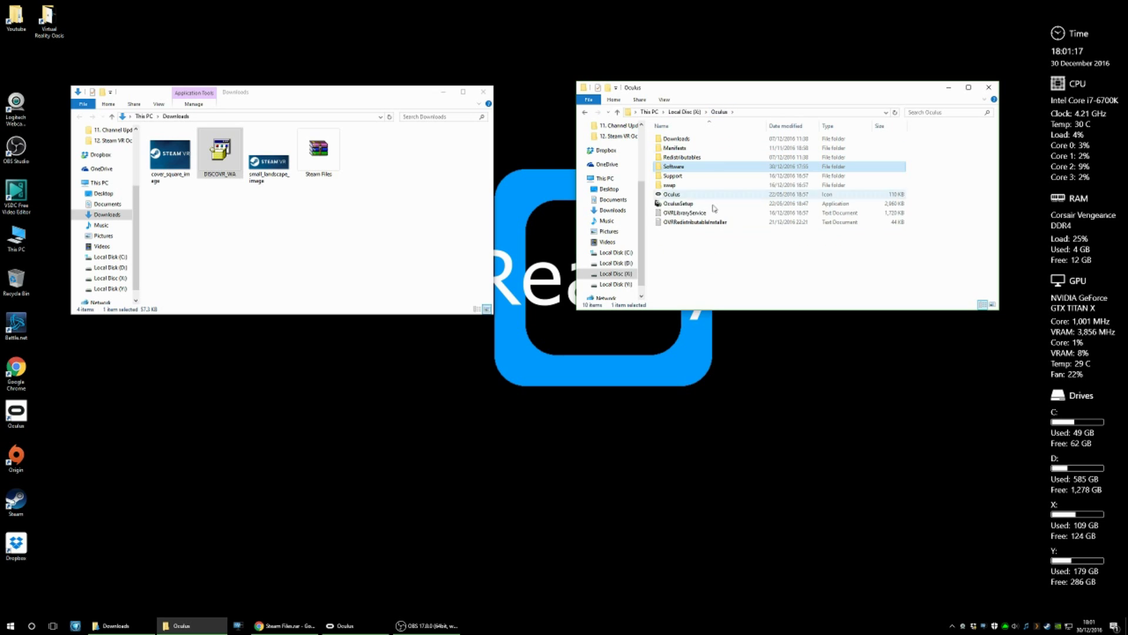
pyautogui.doubleClick(691, 168)
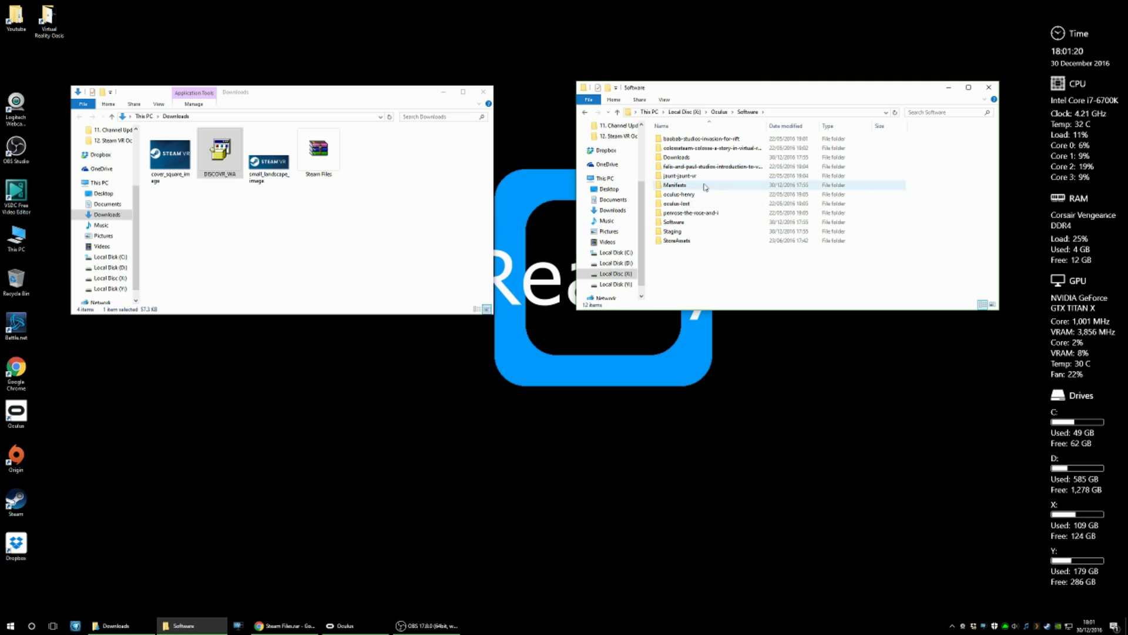
pyautogui.doubleClick(679, 222)
pyautogui.scroll(-6, 679, 226)
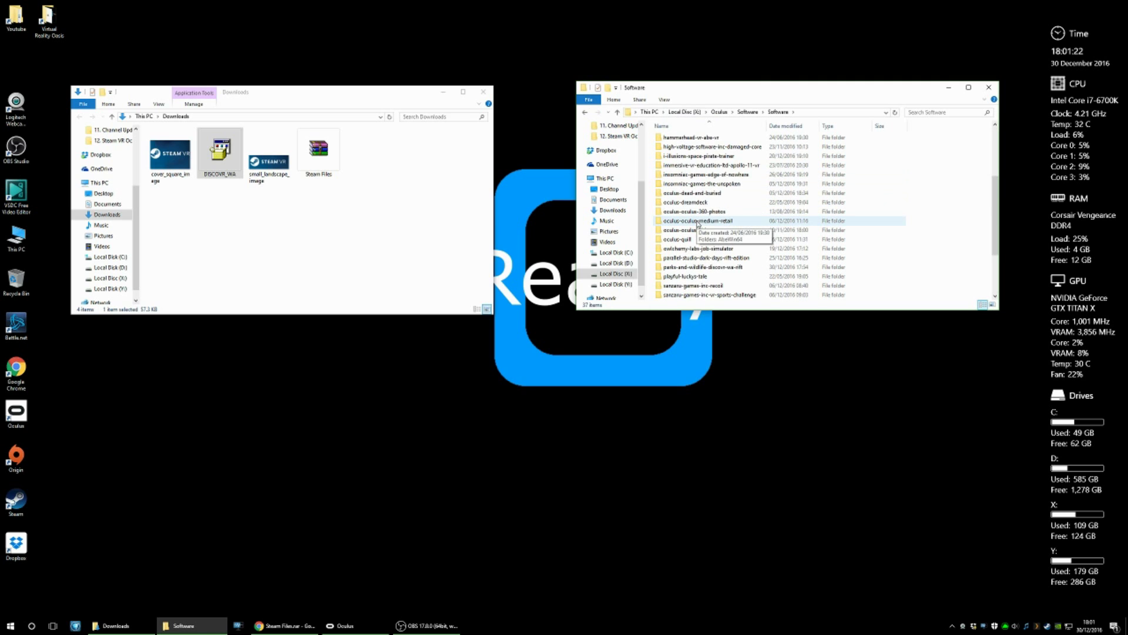
pyautogui.doubleClick(676, 258)
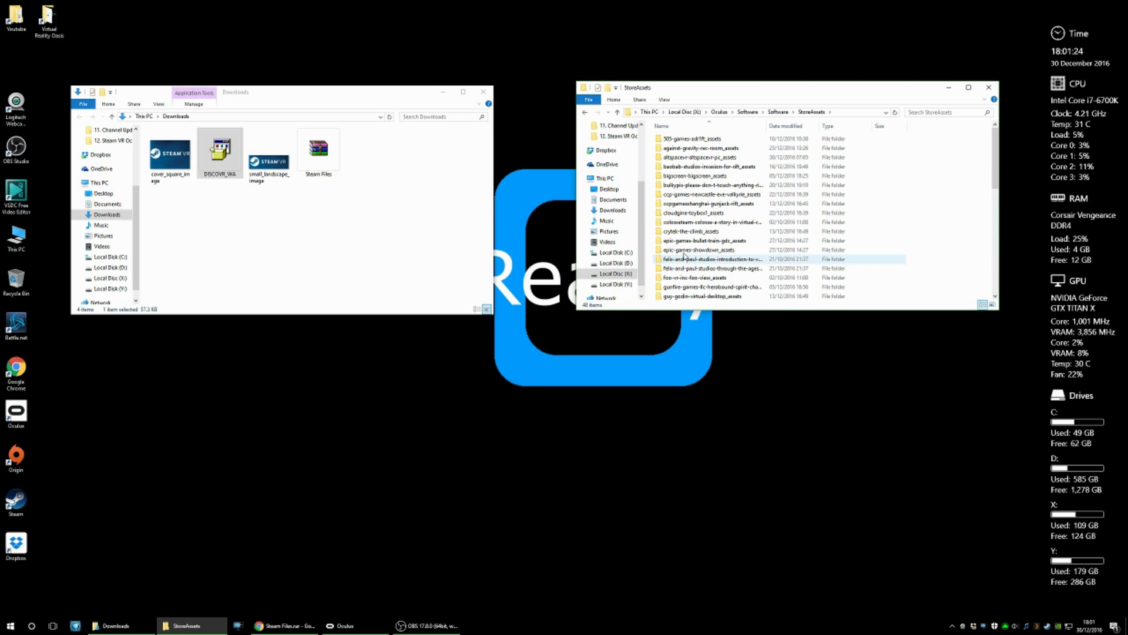
pyautogui.scroll(-5, 682, 252)
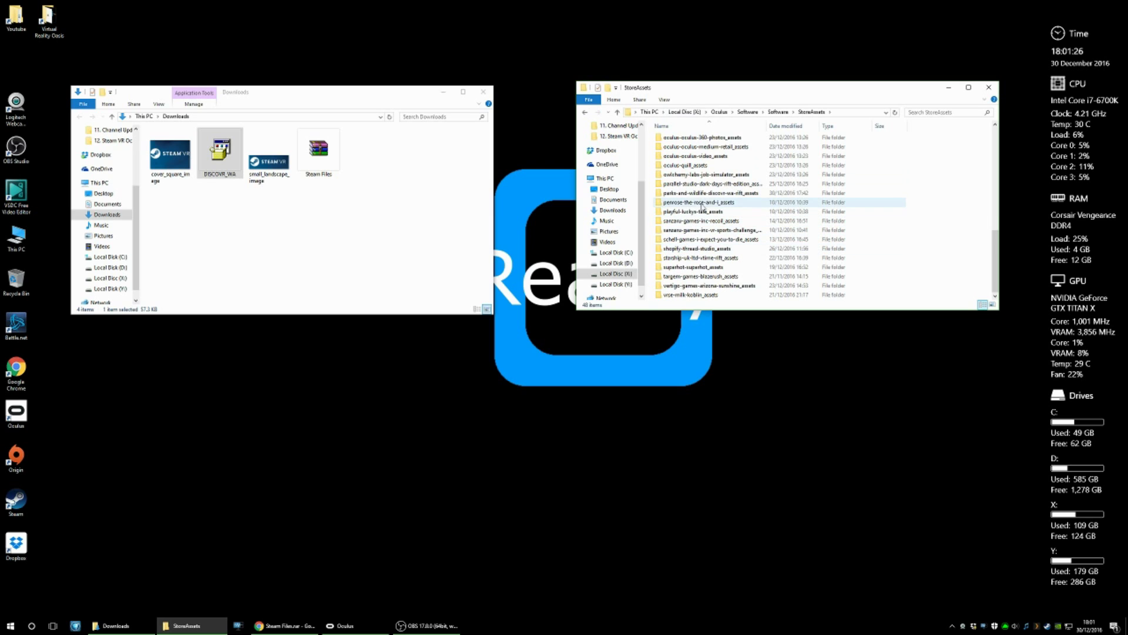
pyautogui.doubleClick(707, 194)
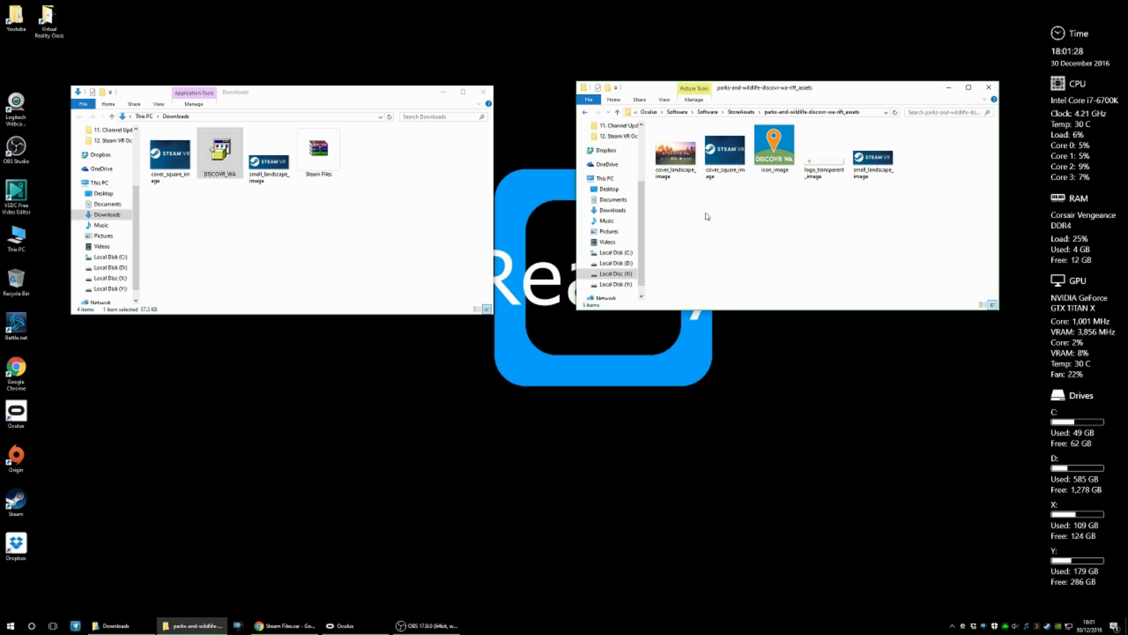
# - Copy cover_square_image and small_landscape_image from Downloads into the DISCOVR WA assets folder, replacing the existing files
pyautogui.click(268, 162)
pyautogui.keyDown('ctrl'); pyautogui.click(175, 172); pyautogui.keyUp('ctrl')
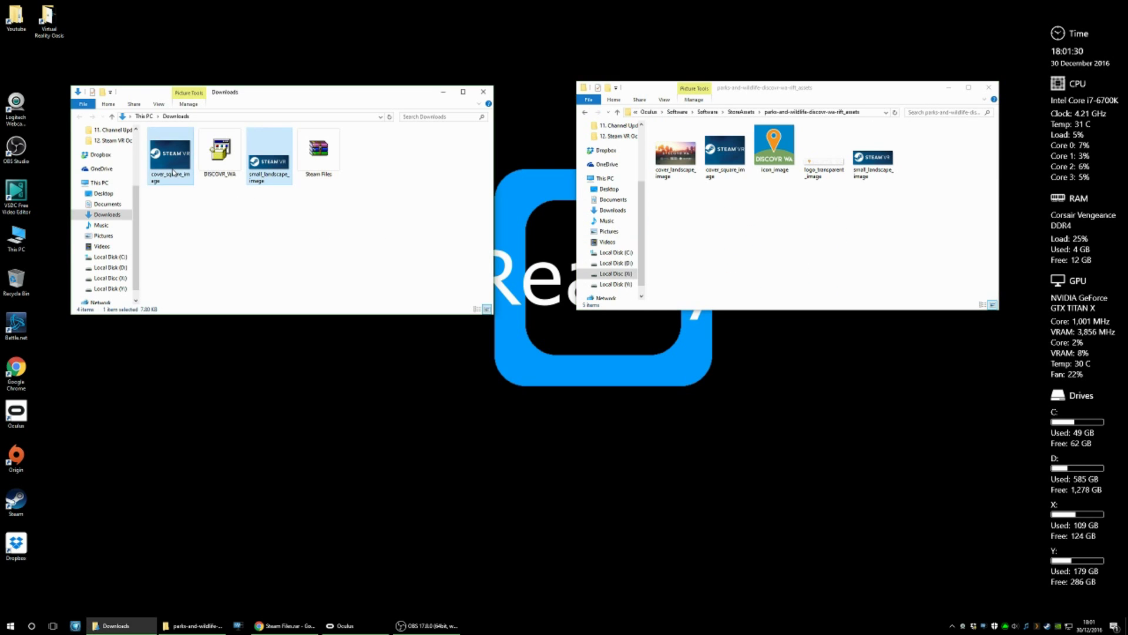
pyautogui.click(783, 265)
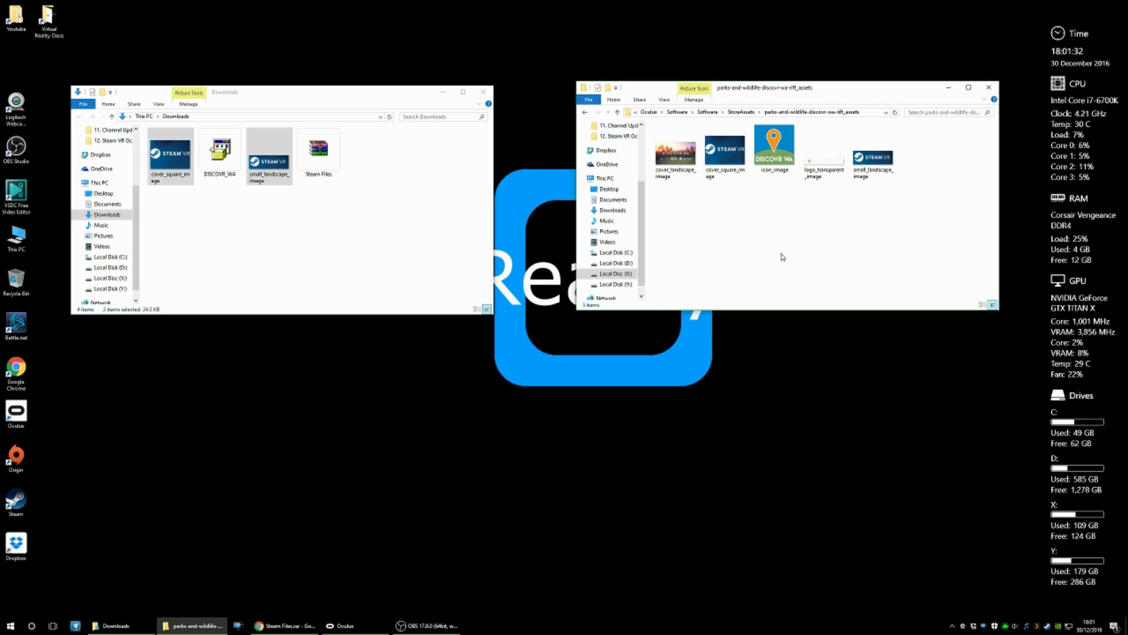
pyautogui.hotkey('ctrl', 'v')
pyautogui.click(540, 243)
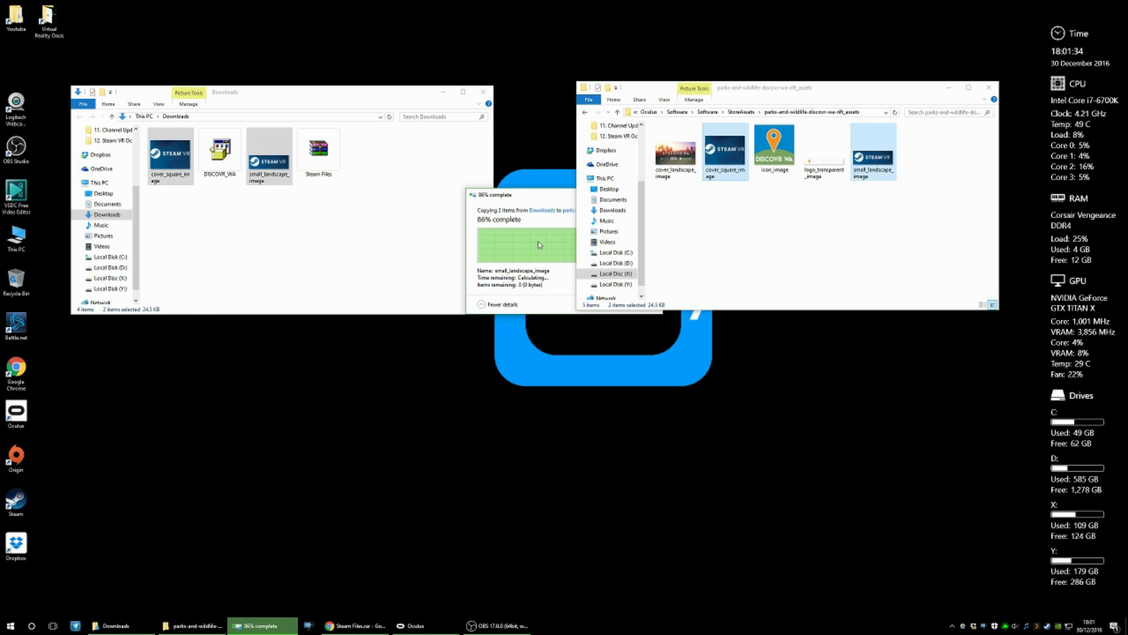
pyautogui.click(748, 261)
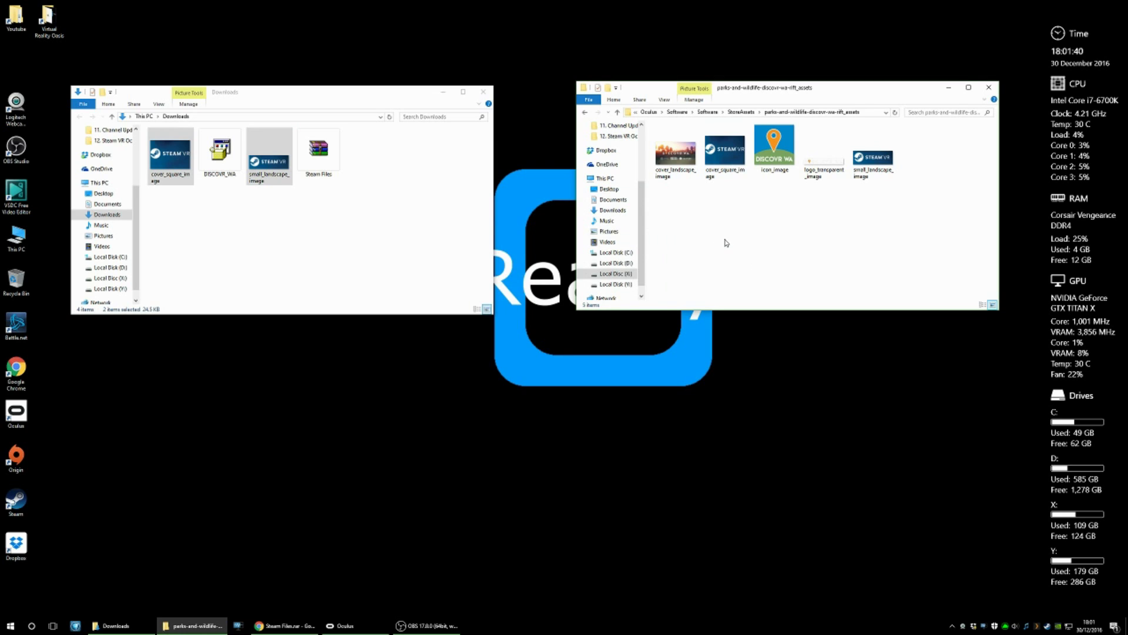
# - Close both File Explorer windows, then bring up Oculus and close it
pyautogui.click(989, 88)
pyautogui.click(483, 92)
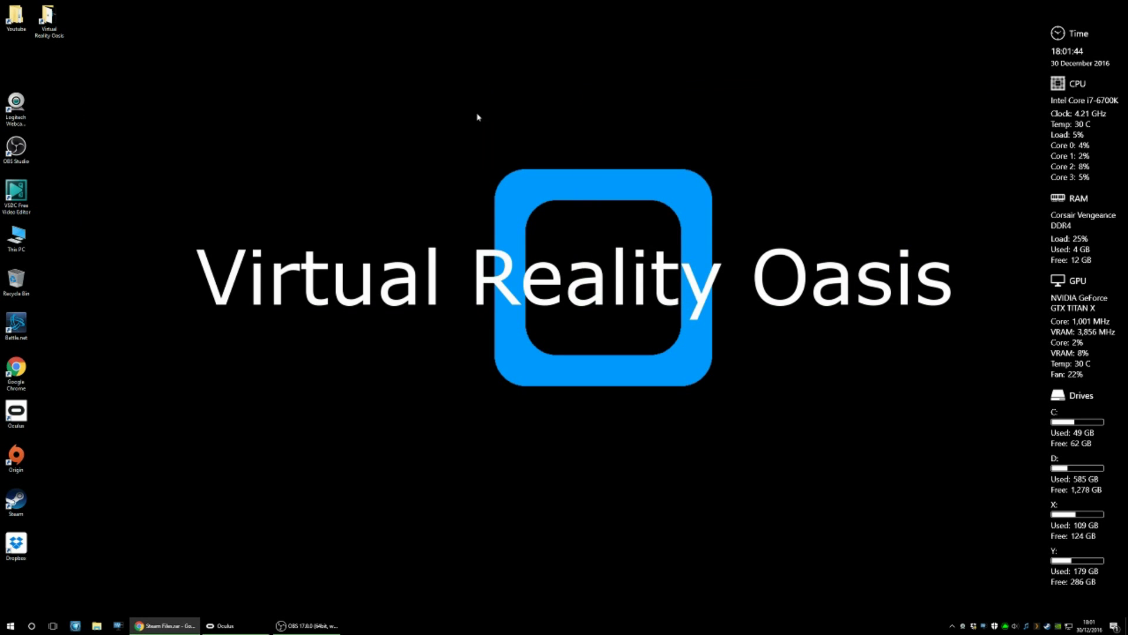
pyautogui.click(222, 625)
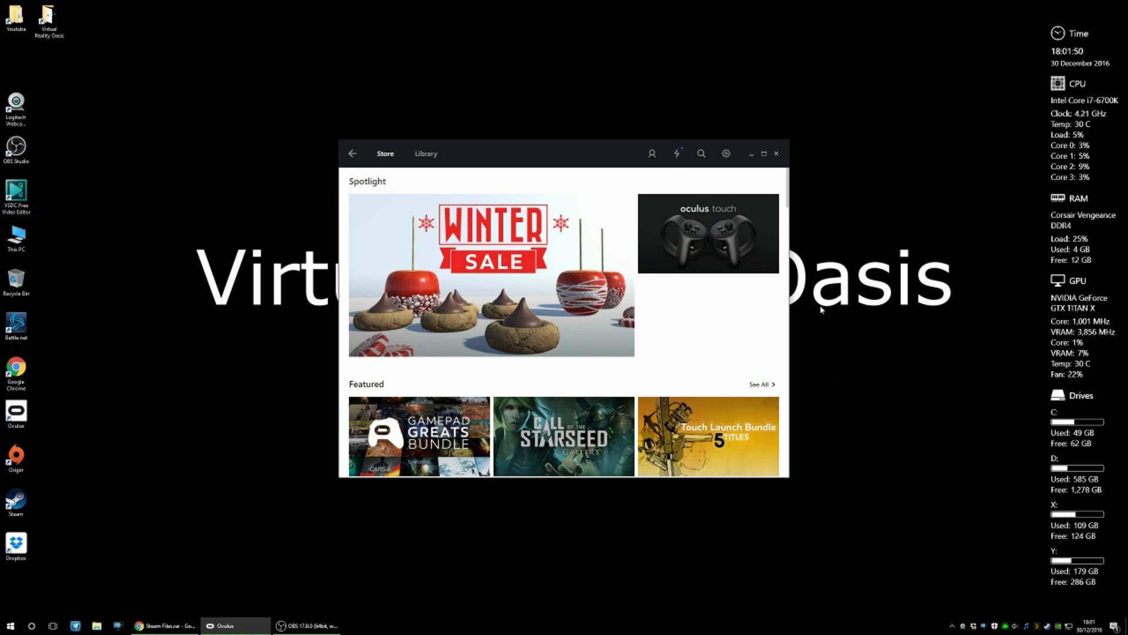
pyautogui.click(776, 154)
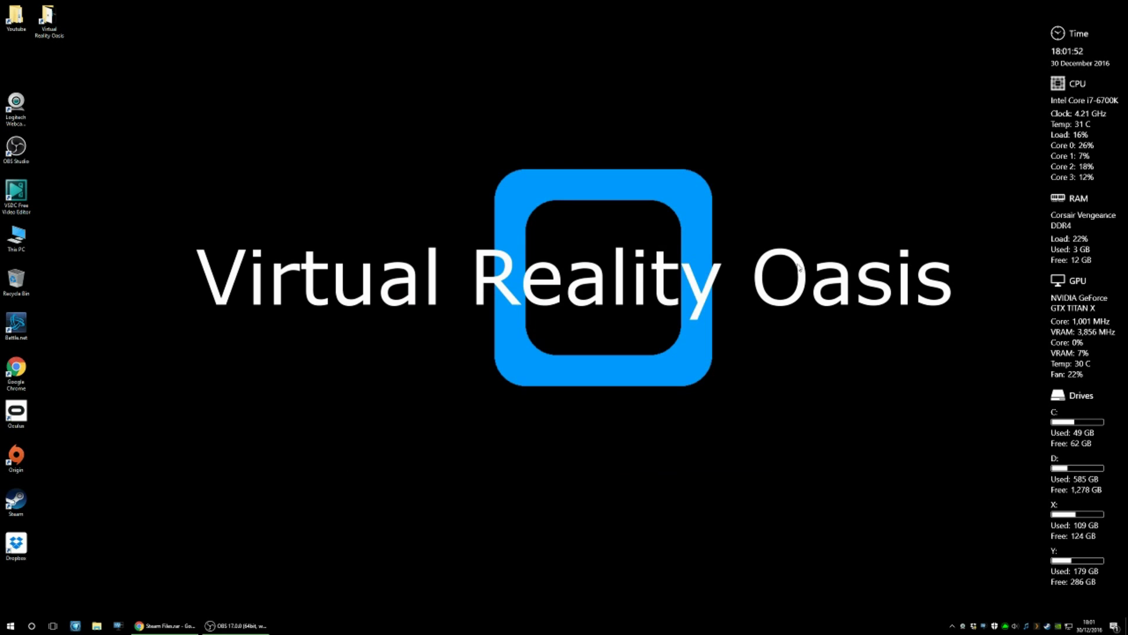